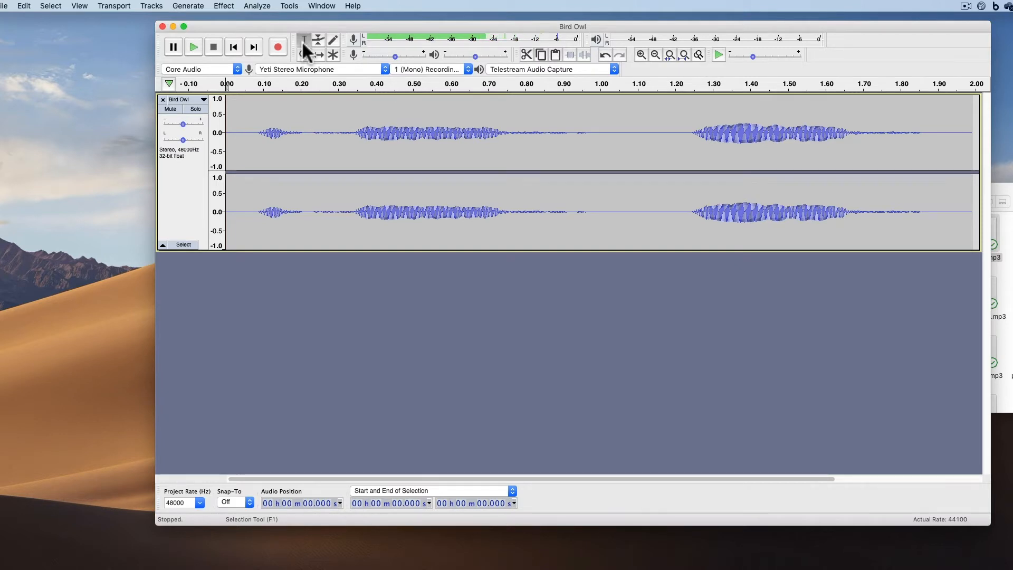
- Try deleting the section from 0.353 s to 0.771 s in the Bird Owl track and undo the deletion
{"action": "left_click", "coordinate": [324, 164]}
{"action": "left_click_drag", "start_coordinate": [358, 165], "coordinate": [514, 169]}
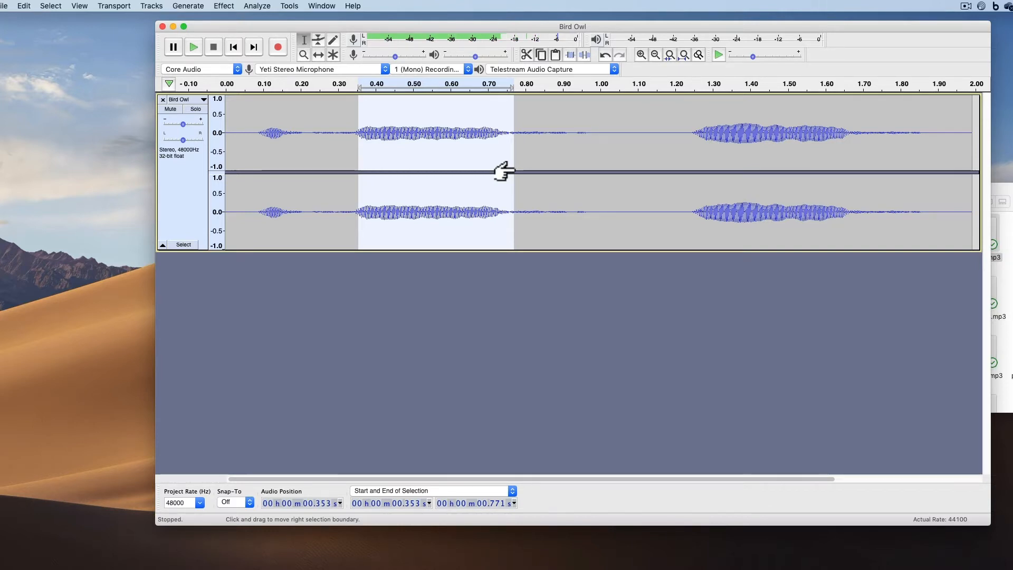
{"action": "key", "text": "Delete"}
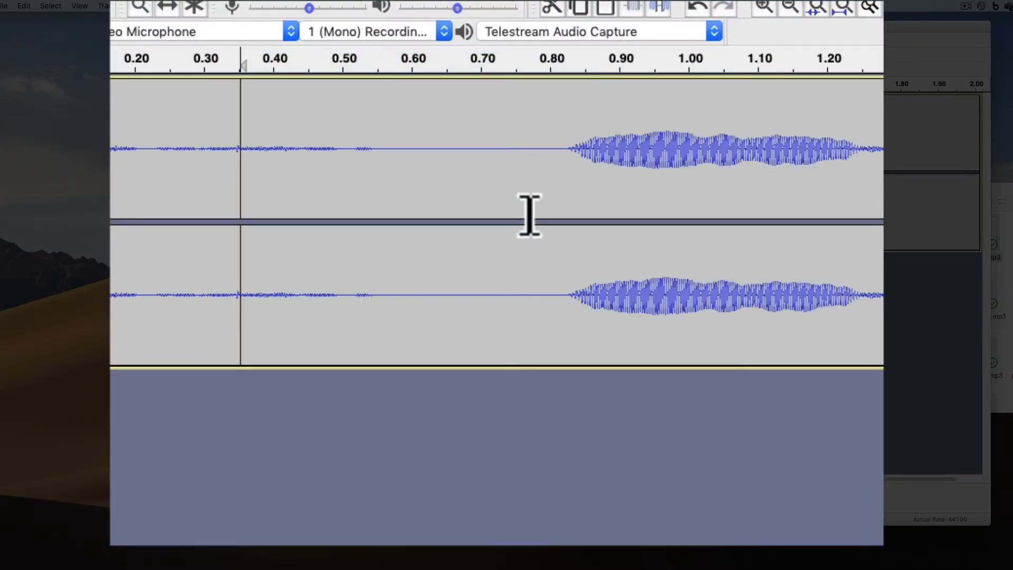
{"action": "key", "text": "super+z"}
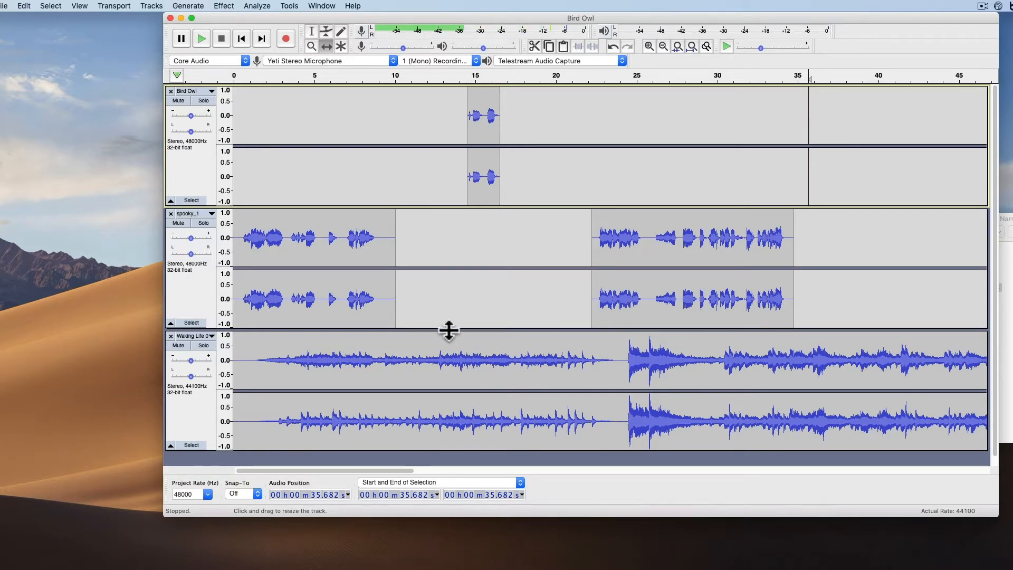
- Shift the second spooky_1 clip to start at about 24 s and play briefly from there
{"action": "left_click_drag", "start_coordinate": [633, 283], "coordinate": [662, 285]}
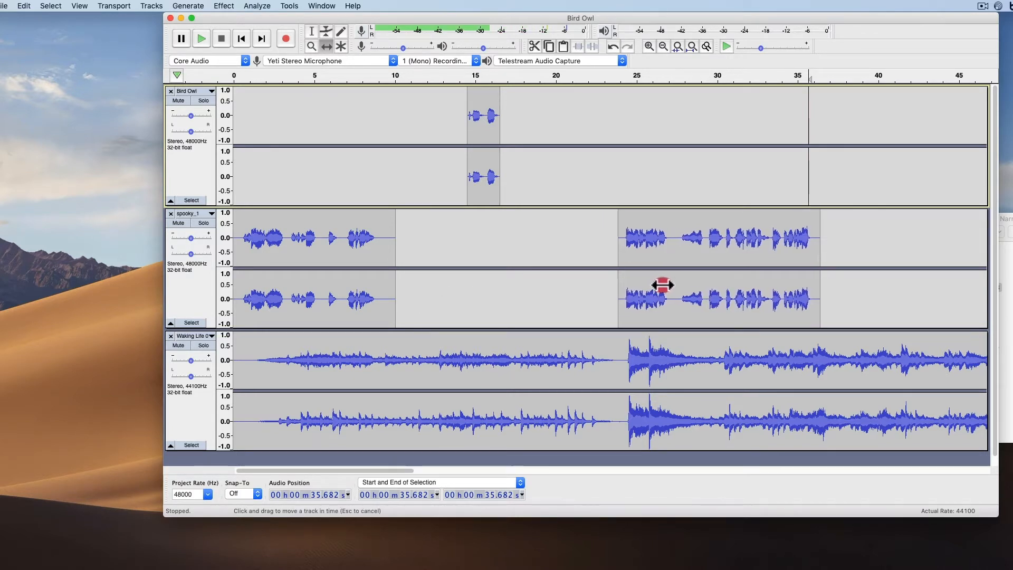
{"action": "left_click", "coordinate": [620, 77]}
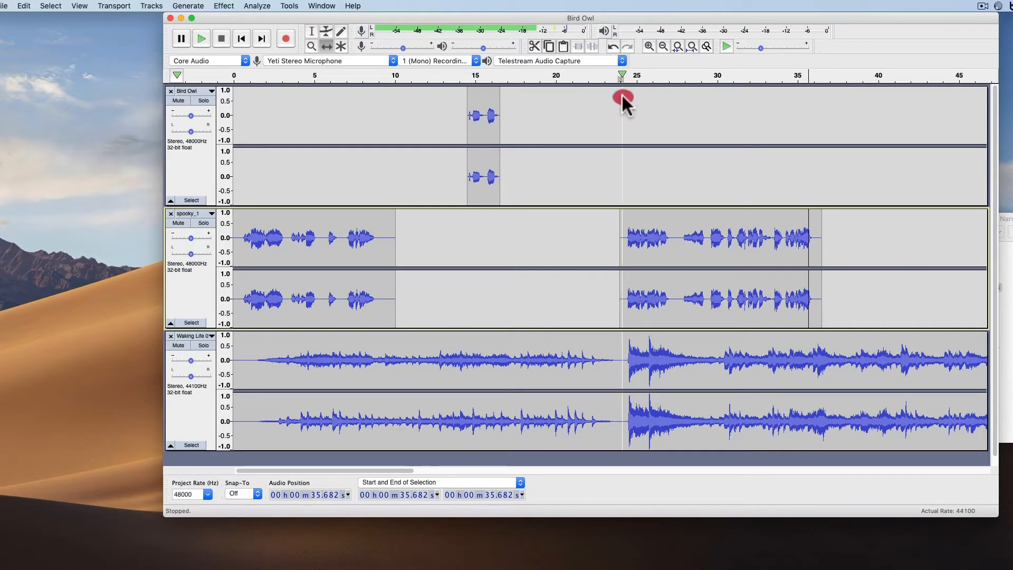
{"action": "key", "text": "space"}
- Switch to the Selection Tool and place the cursor at 24.614 s in the Waking Life track
{"action": "left_click", "coordinate": [311, 32]}
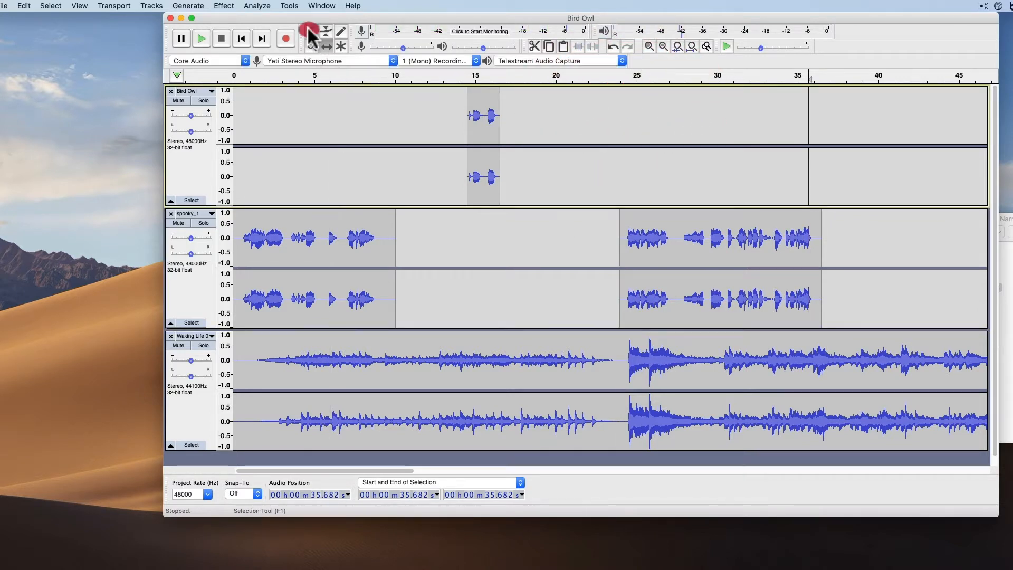
{"action": "left_click", "coordinate": [630, 182]}
{"action": "left_click", "coordinate": [631, 289]}
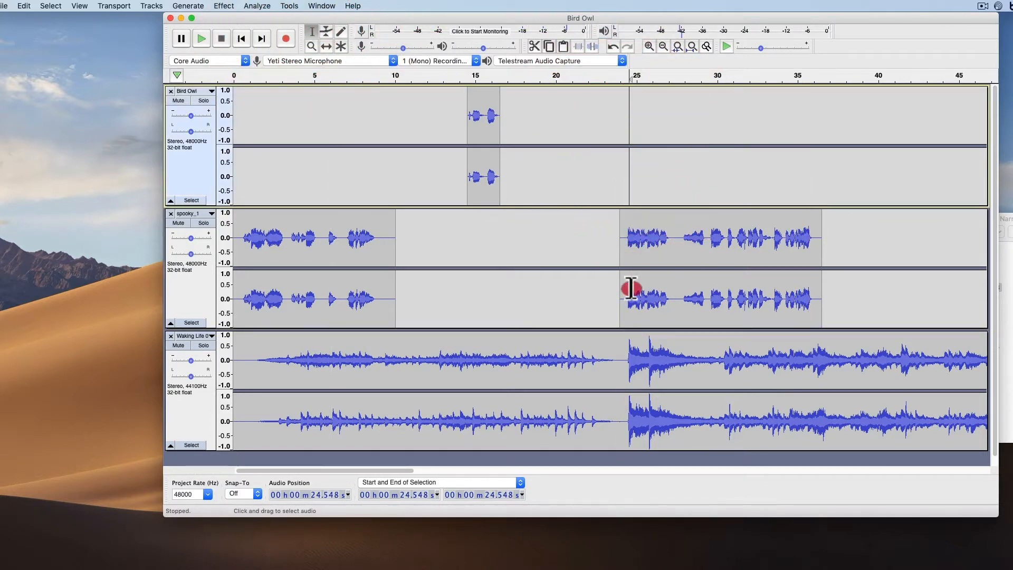
{"action": "left_click", "coordinate": [628, 364]}
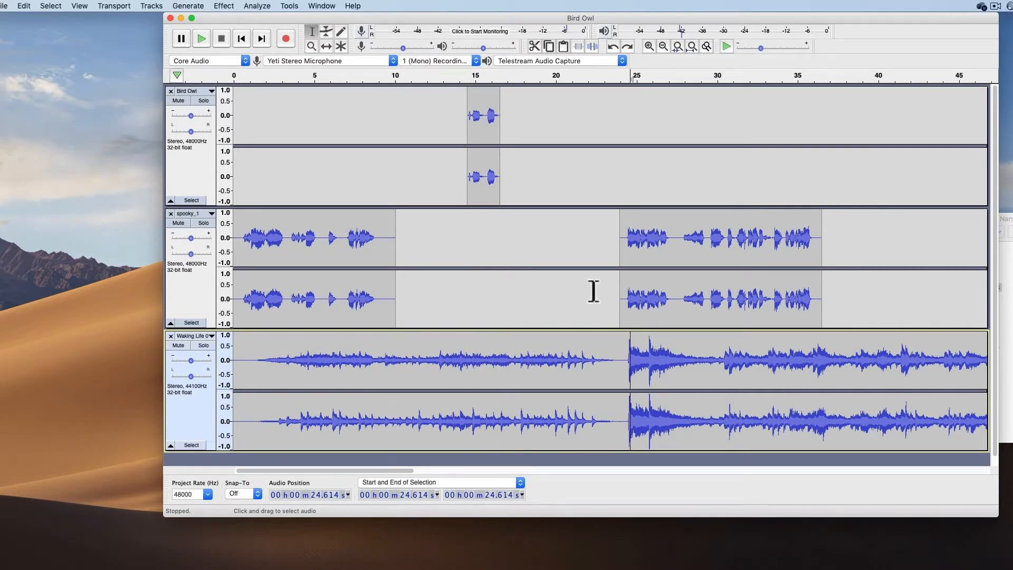
- Remove the passage from 6.481 s to 9.067 s in the spooky_1 track and restore it
{"action": "left_click_drag", "start_coordinate": [380, 253], "coordinate": [338, 262]}
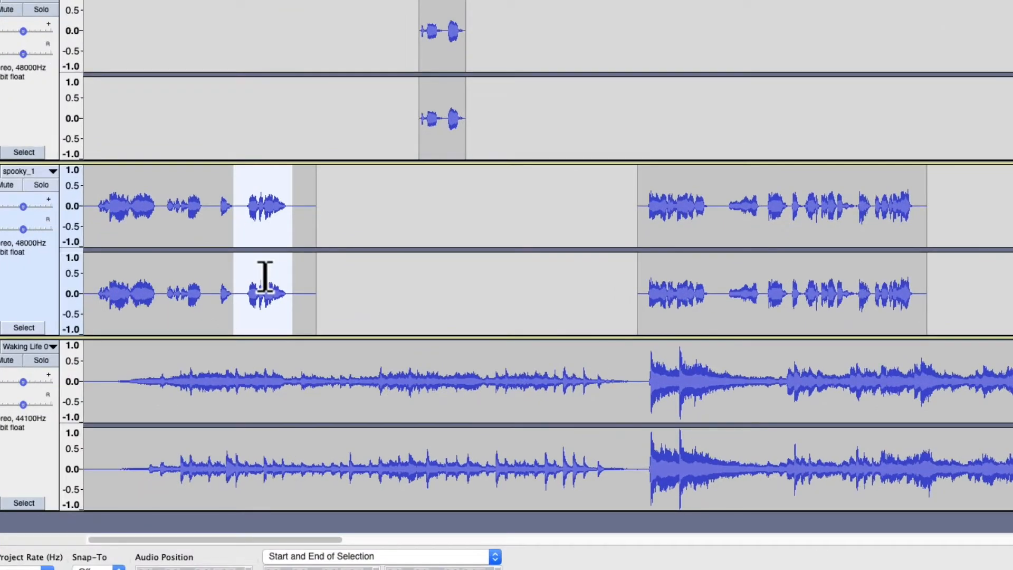
{"action": "key", "text": "Delete"}
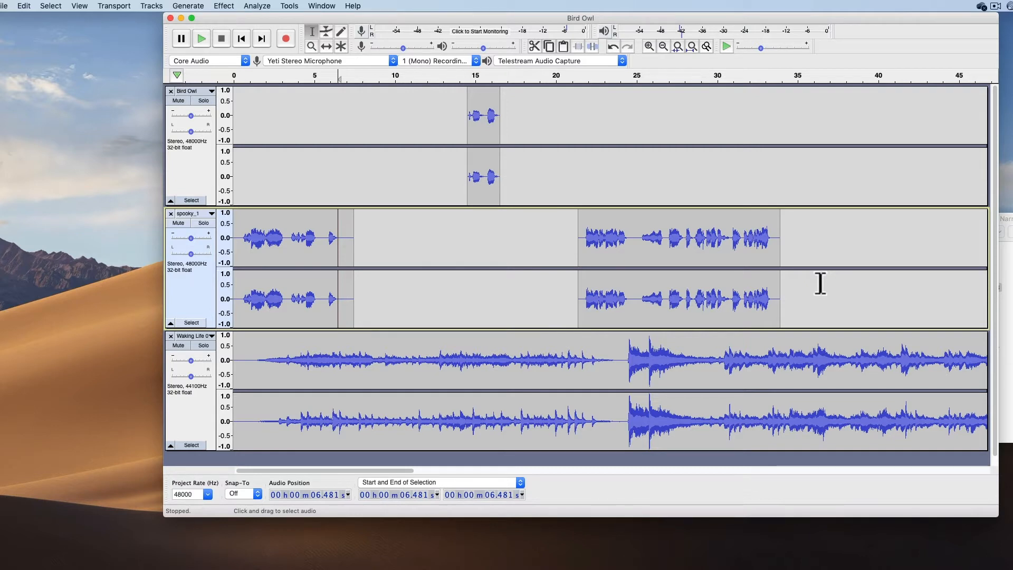
{"action": "key", "text": "super+v"}
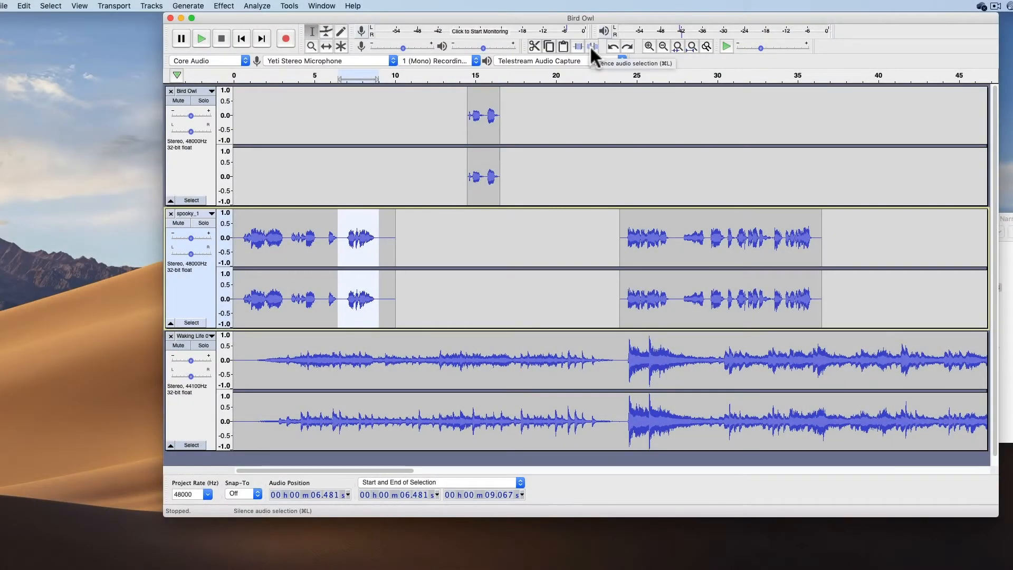
- Try silencing the selected spooky_1 passage and trimming away the audio outside it, undoing each edit
{"action": "left_click", "coordinate": [591, 47]}
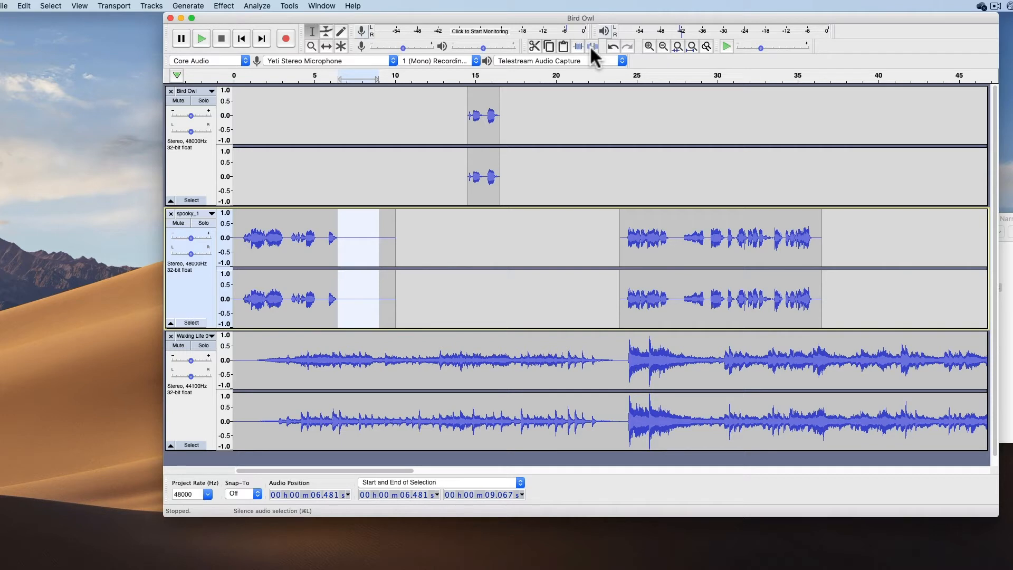
{"action": "key", "text": "super+z"}
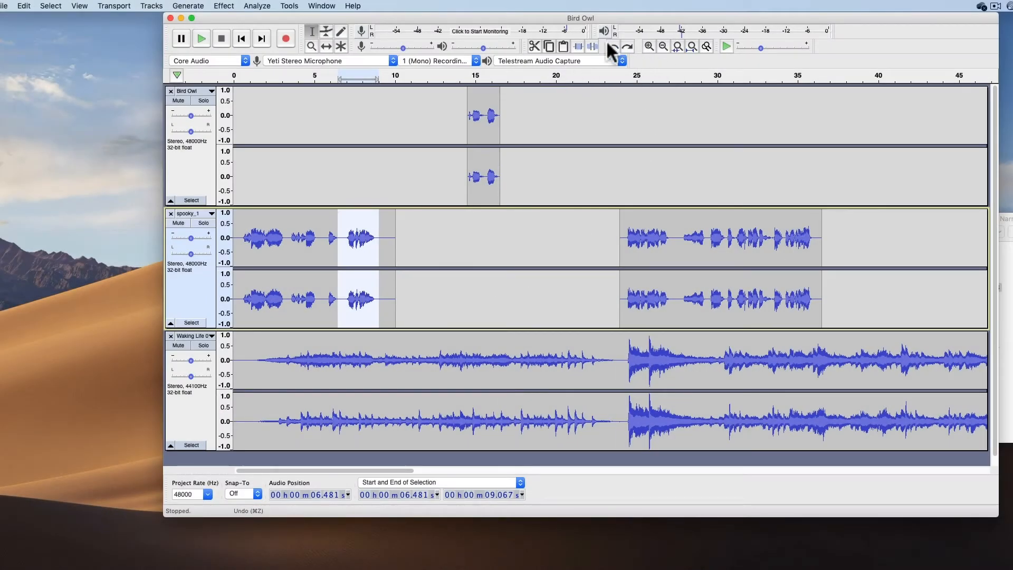
{"action": "left_click", "coordinate": [578, 46]}
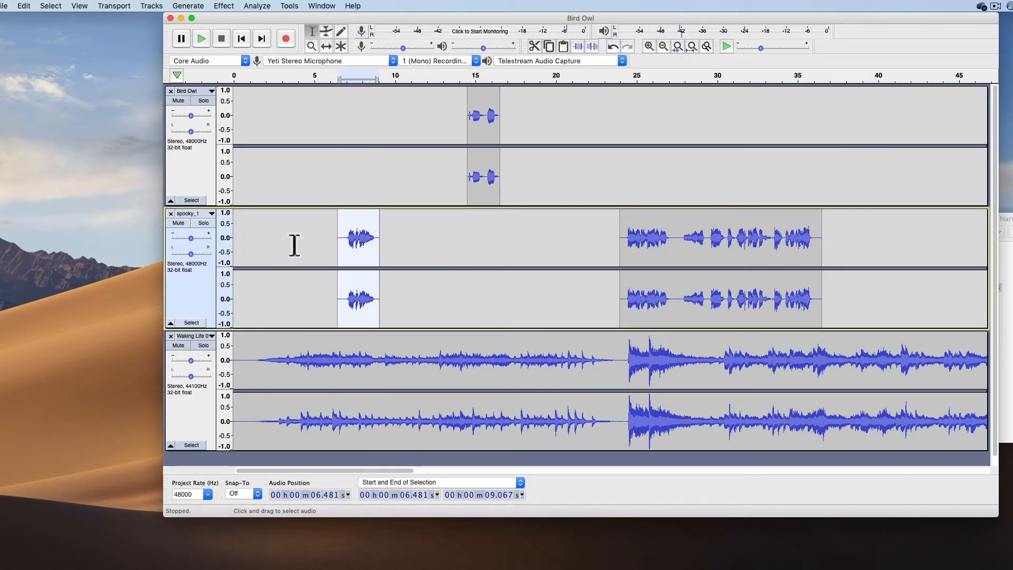
{"action": "key", "text": "super+z"}
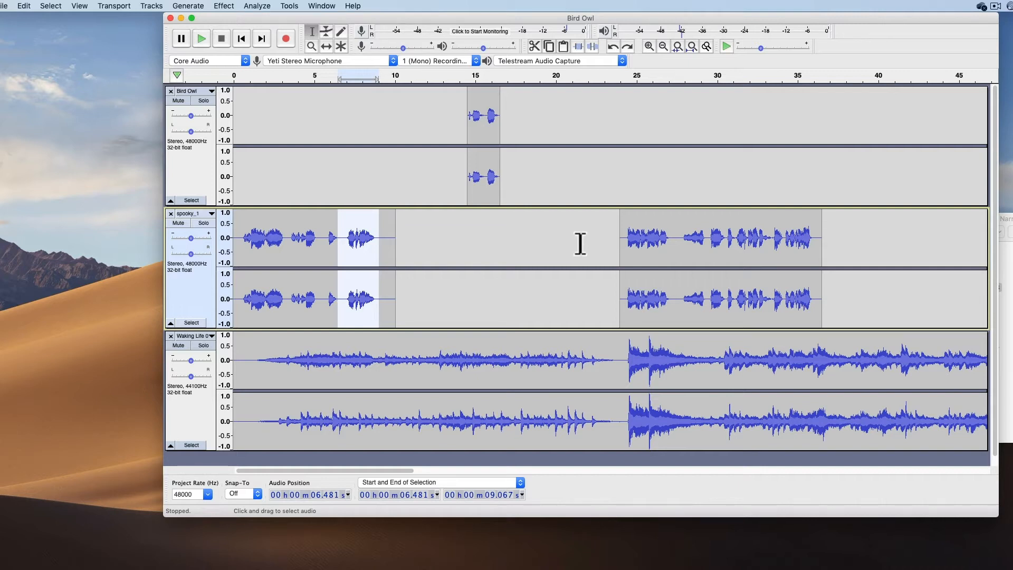
- With the Time Shift Tool, move the first spooky_1 clip later so it starts at about 5 s
{"action": "left_click", "coordinate": [311, 36]}
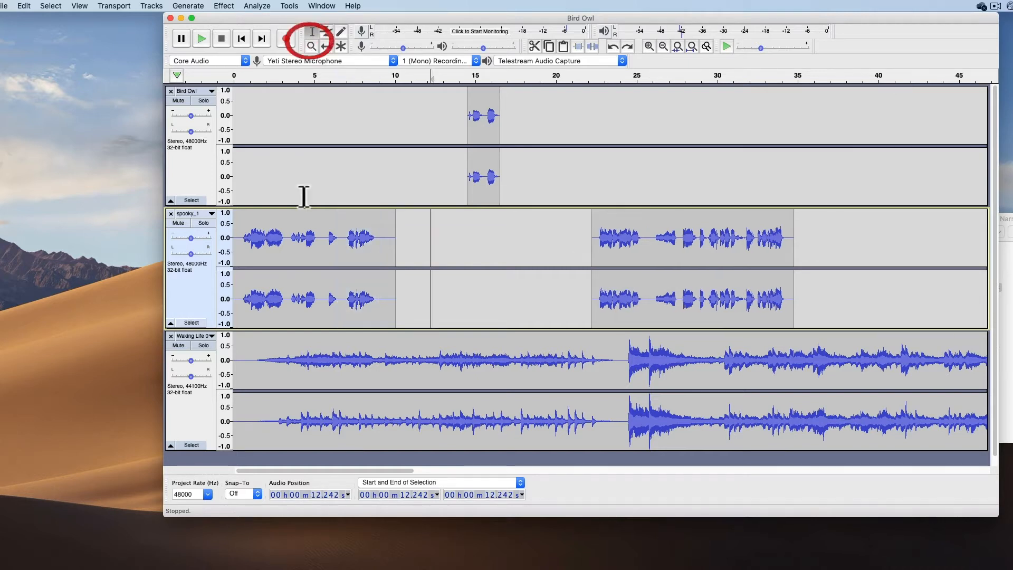
{"action": "left_click", "coordinate": [327, 236]}
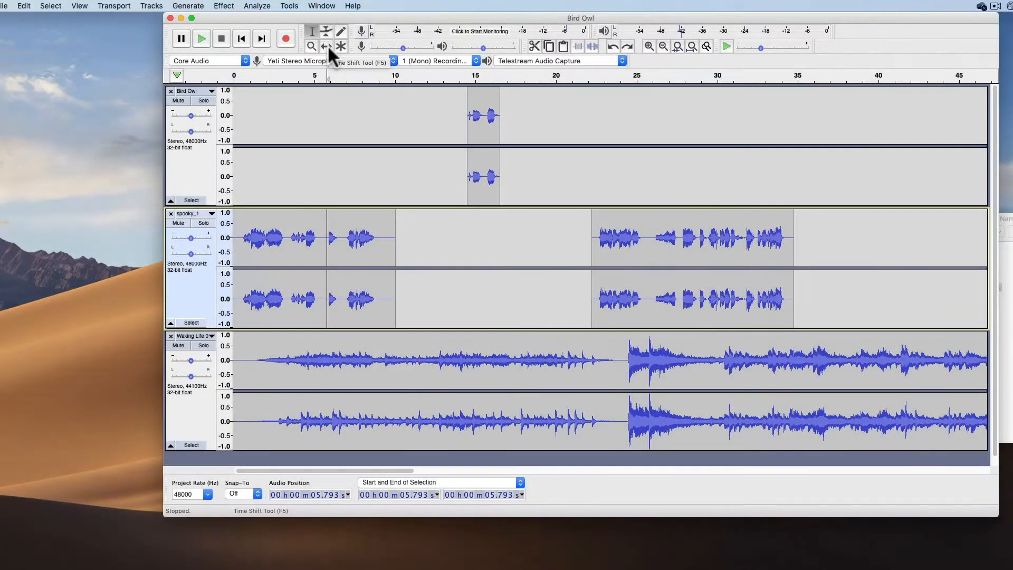
{"action": "left_click", "coordinate": [327, 47]}
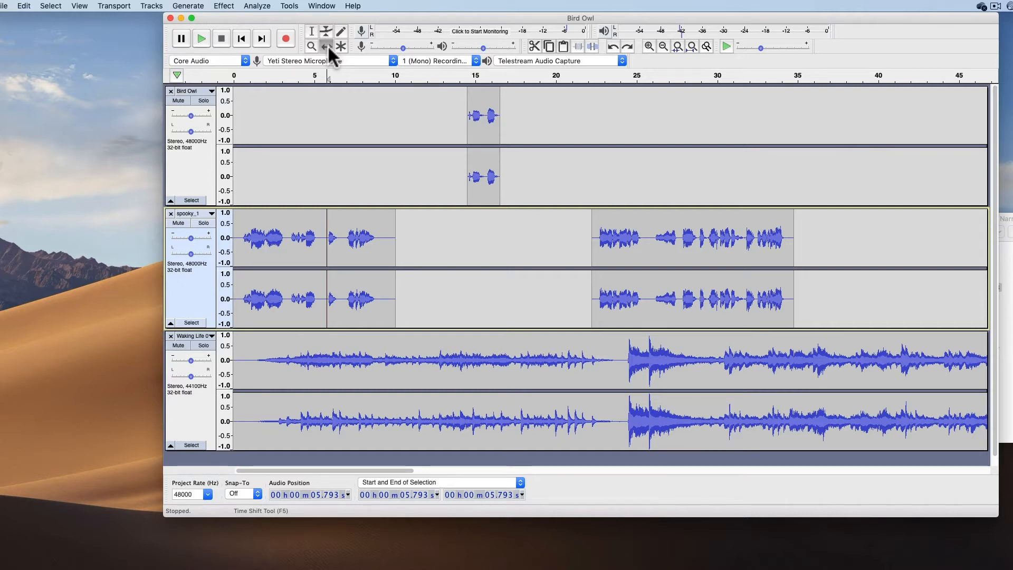
{"action": "left_click", "coordinate": [328, 46]}
{"action": "left_click_drag", "start_coordinate": [254, 228], "coordinate": [343, 228]}
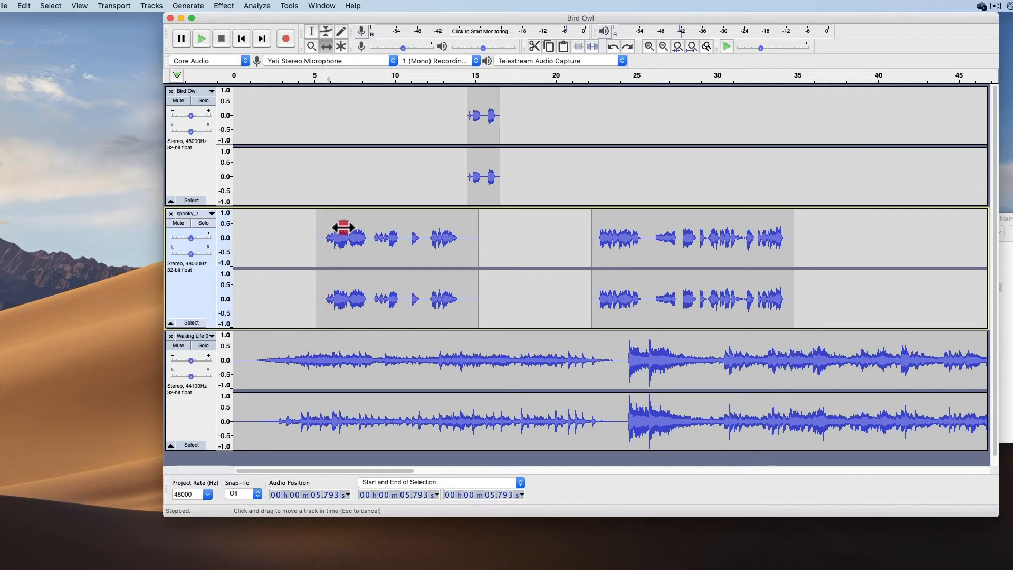
- Move the first spooky_1 clip up into the Bird Owl track and return it near the start of spooky_1
{"action": "left_click_drag", "start_coordinate": [343, 228], "coordinate": [303, 158]}
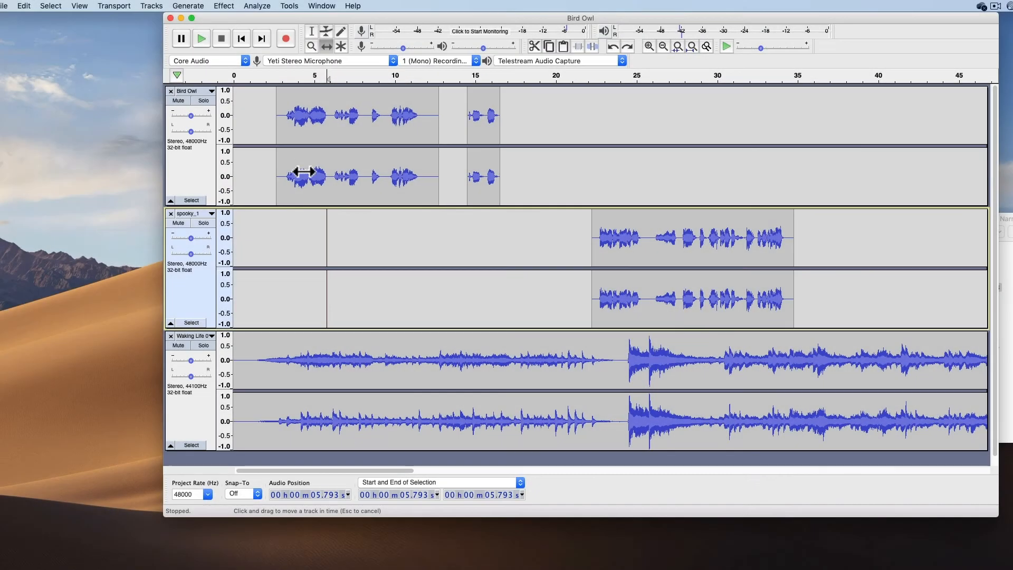
{"action": "left_click_drag", "start_coordinate": [293, 174], "coordinate": [265, 250]}
- Add a new mono audio track and try to move the first spooky_1 clip onto it
{"action": "left_click", "coordinate": [152, 6]}
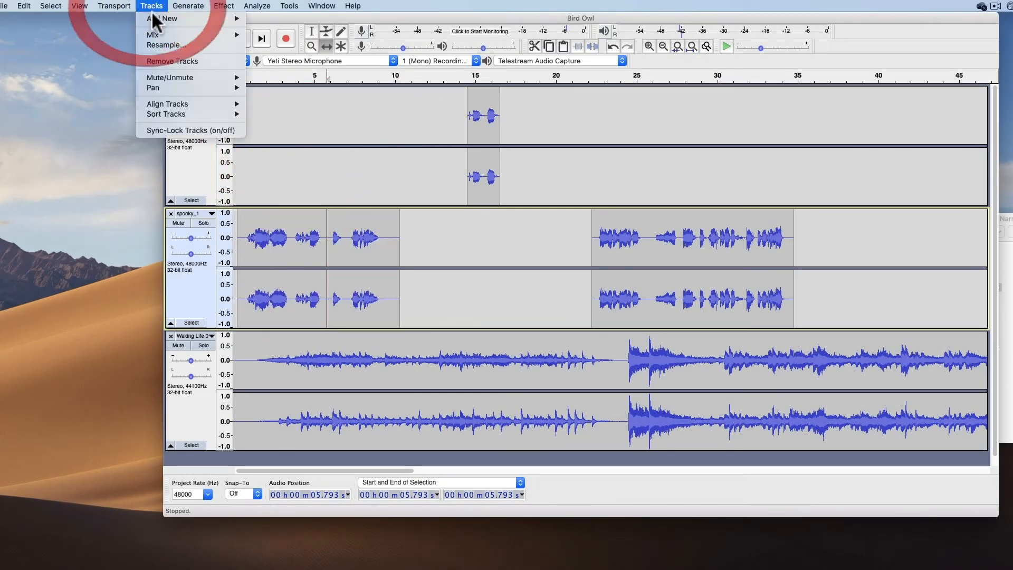
{"action": "left_click", "coordinate": [259, 19]}
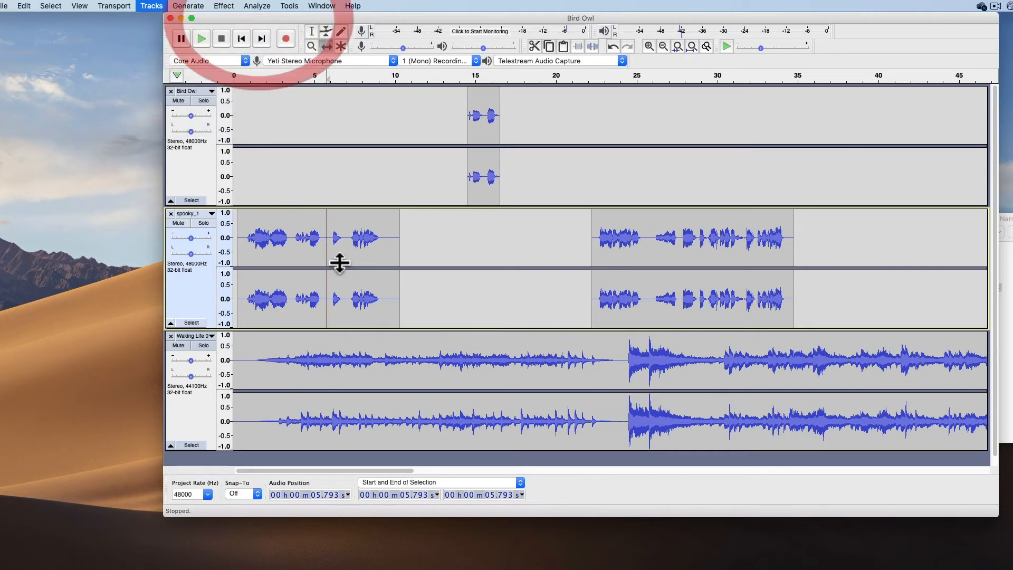
{"action": "mouse_move", "coordinate": [297, 225]}
{"action": "left_mouse_down"}
{"action": "mouse_move", "coordinate": [321, 429]}
{"action": "mouse_move", "coordinate": [336, 428]}
{"action": "mouse_move", "coordinate": [334, 409]}
{"action": "mouse_move", "coordinate": [334, 421]}
{"action": "left_mouse_up"}
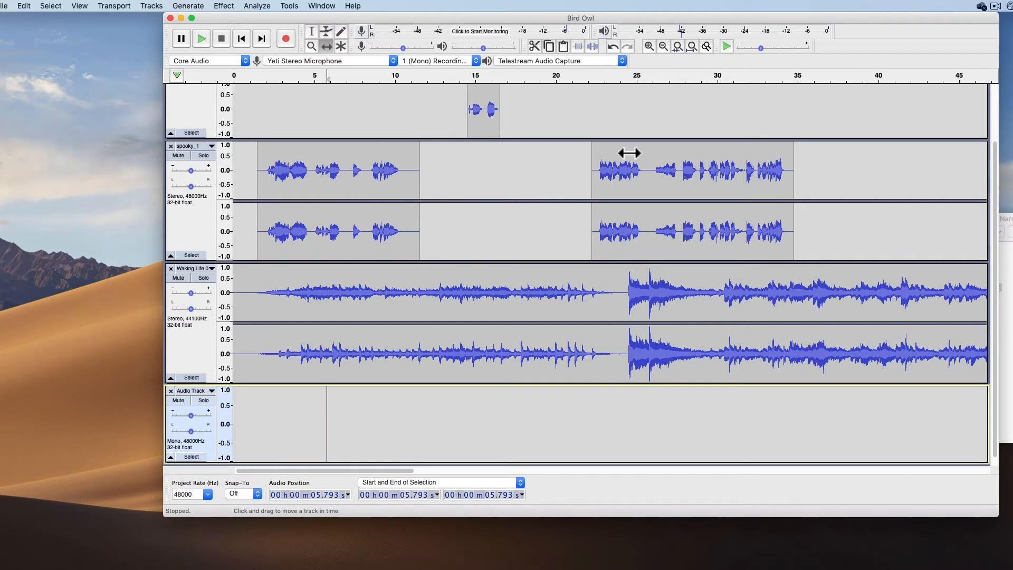
{"action": "scroll", "coordinate": [635, 185], "scroll_direction": "up", "scroll_amount": 3}
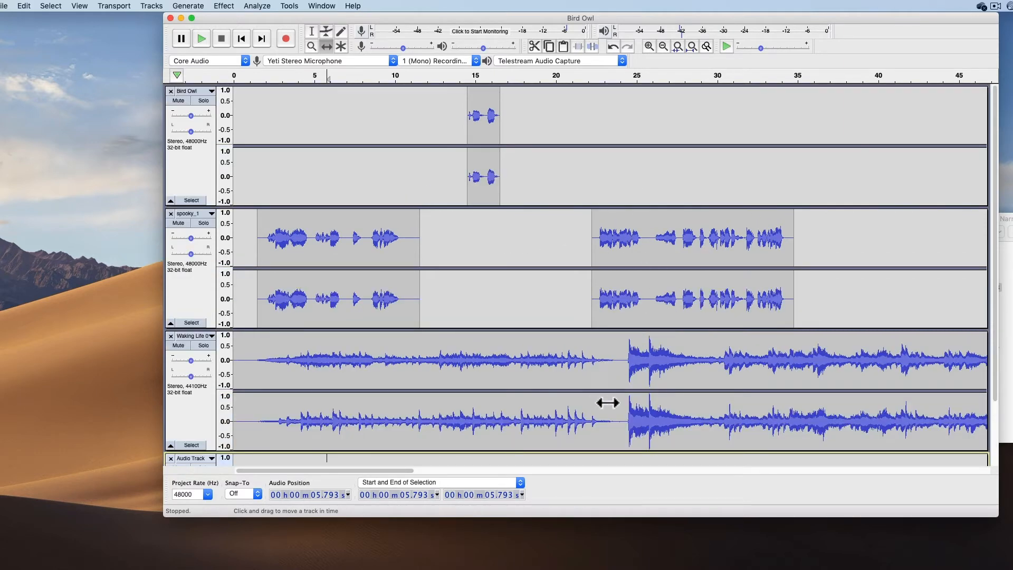
- Split the Waking Life clip at 24.058 s, in the quiet gap before the loud section
{"action": "left_click", "coordinate": [309, 30]}
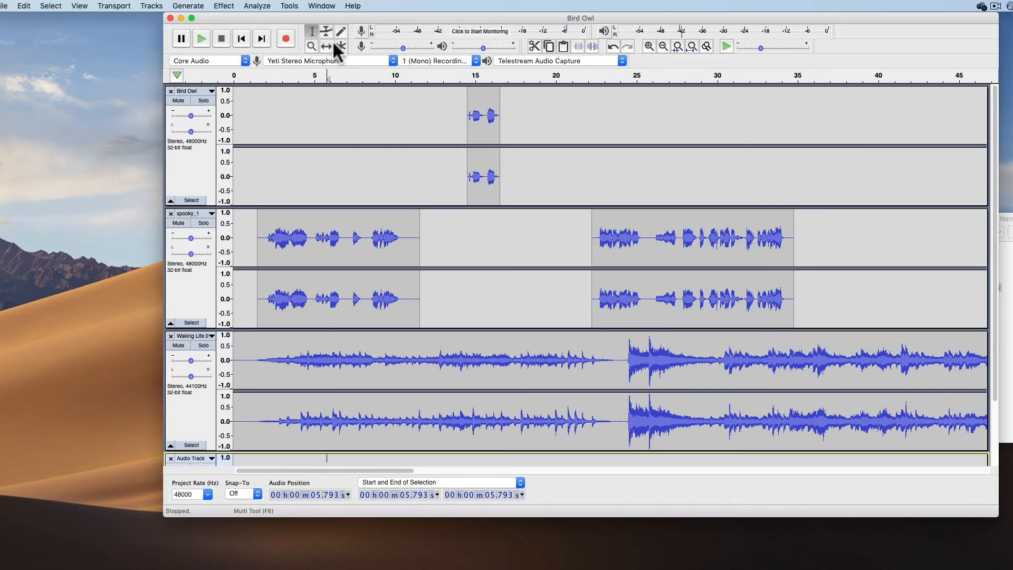
{"action": "left_click", "coordinate": [618, 363]}
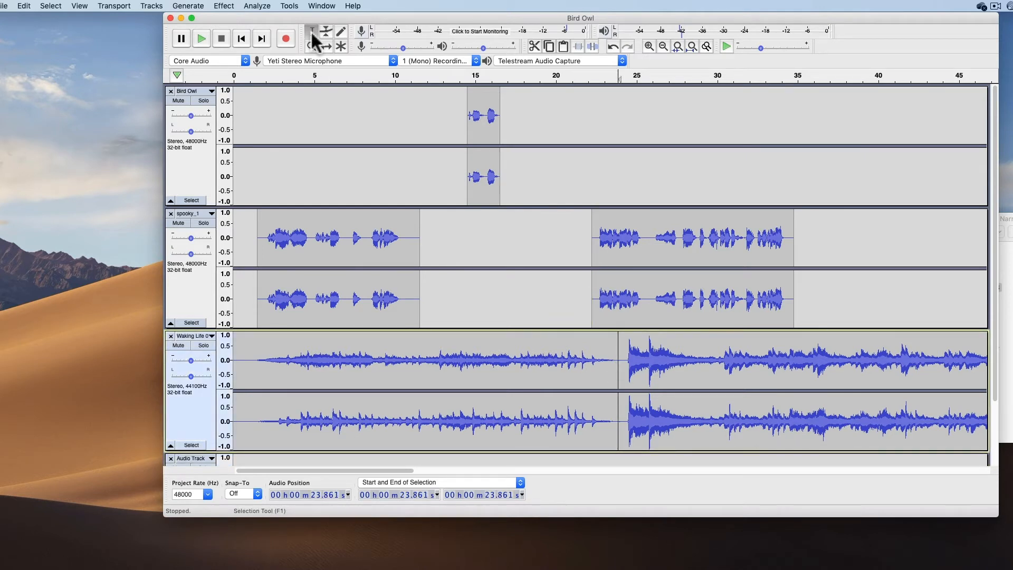
{"action": "left_click", "coordinate": [615, 391]}
{"action": "left_click", "coordinate": [618, 379]}
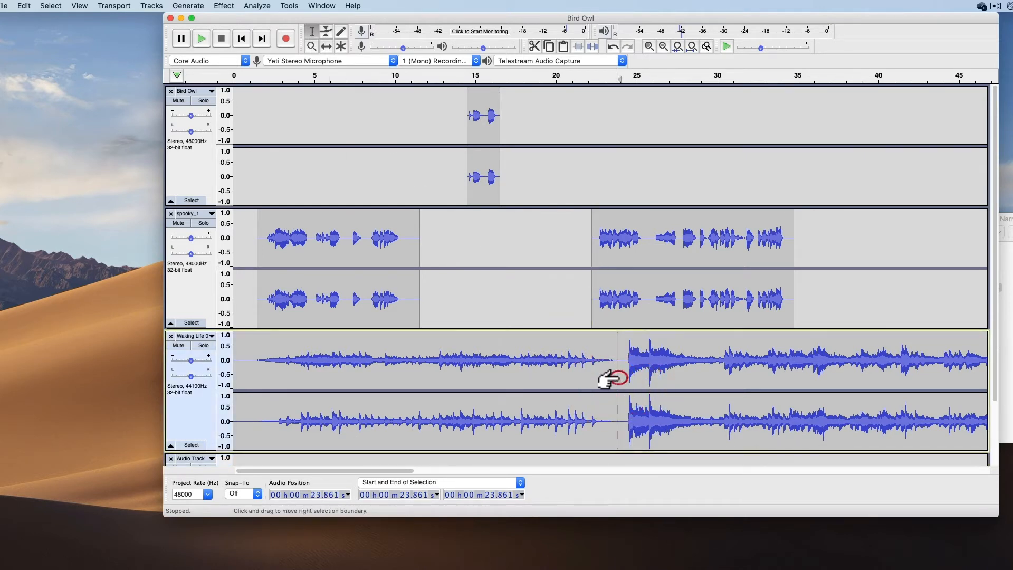
{"action": "left_click", "coordinate": [621, 371]}
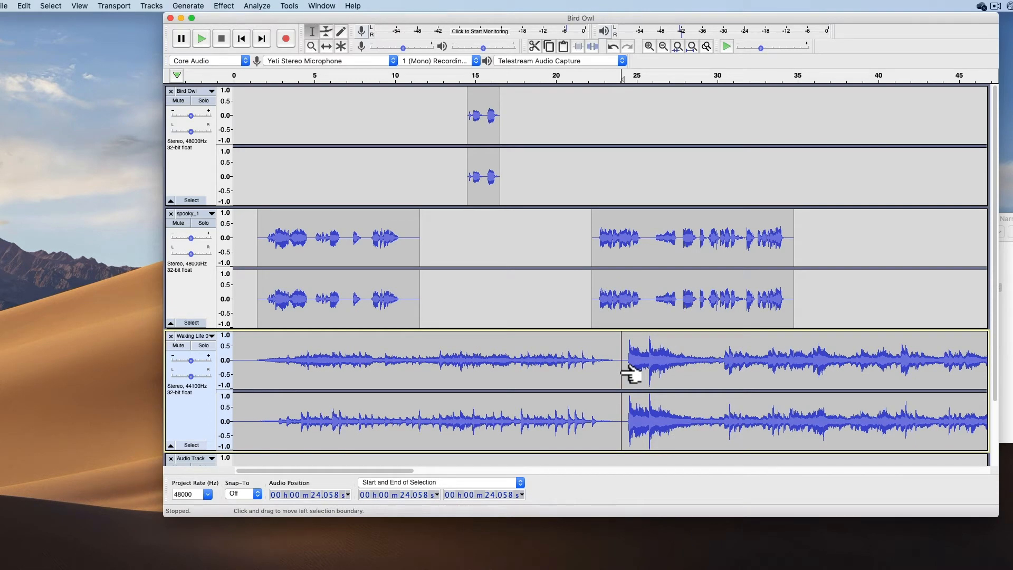
{"action": "scroll", "coordinate": [630, 372], "scroll_direction": "right", "scroll_amount": 2}
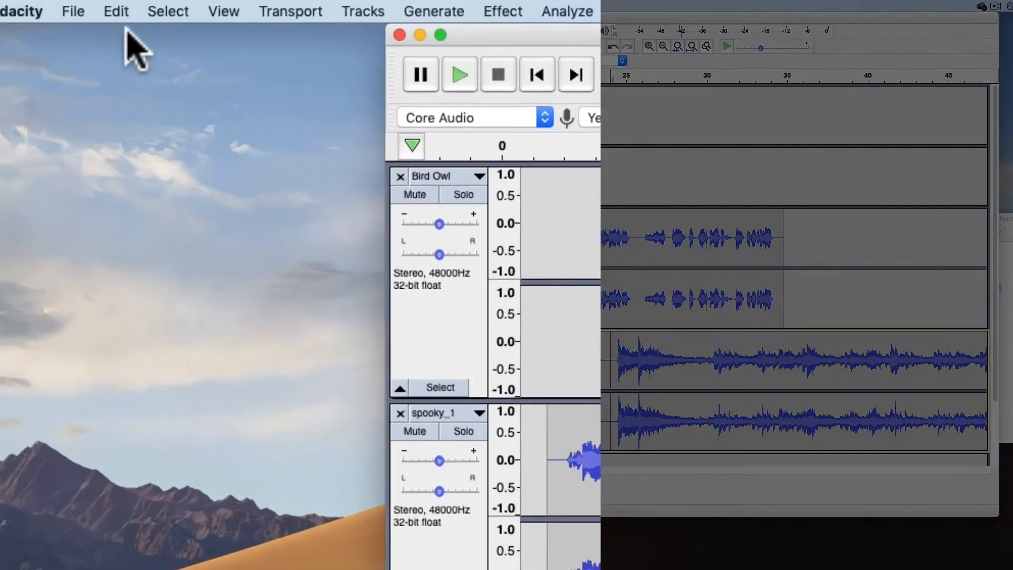
{"action": "left_click", "coordinate": [24, 5]}
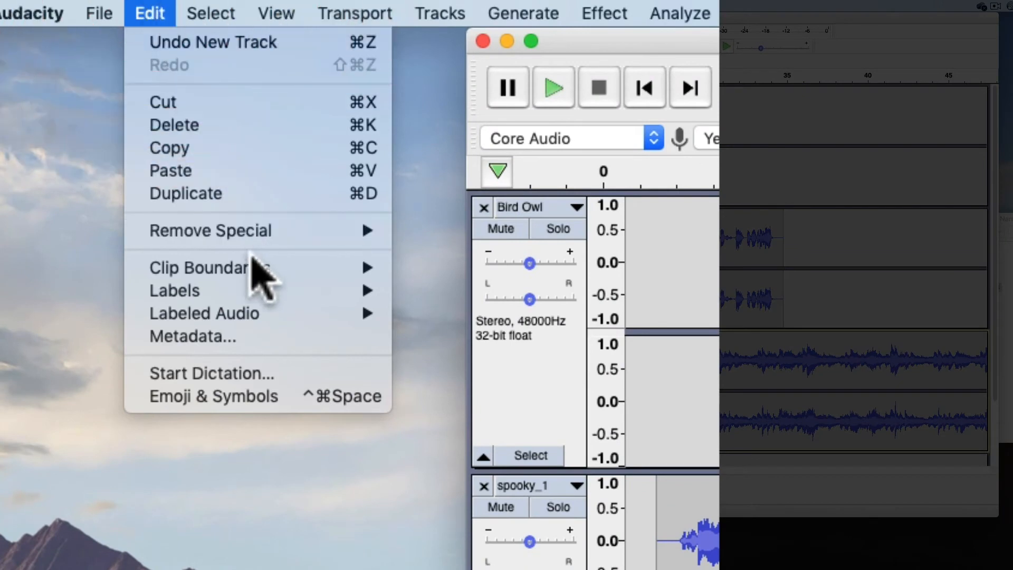
{"action": "mouse_move", "coordinate": [248, 267]}
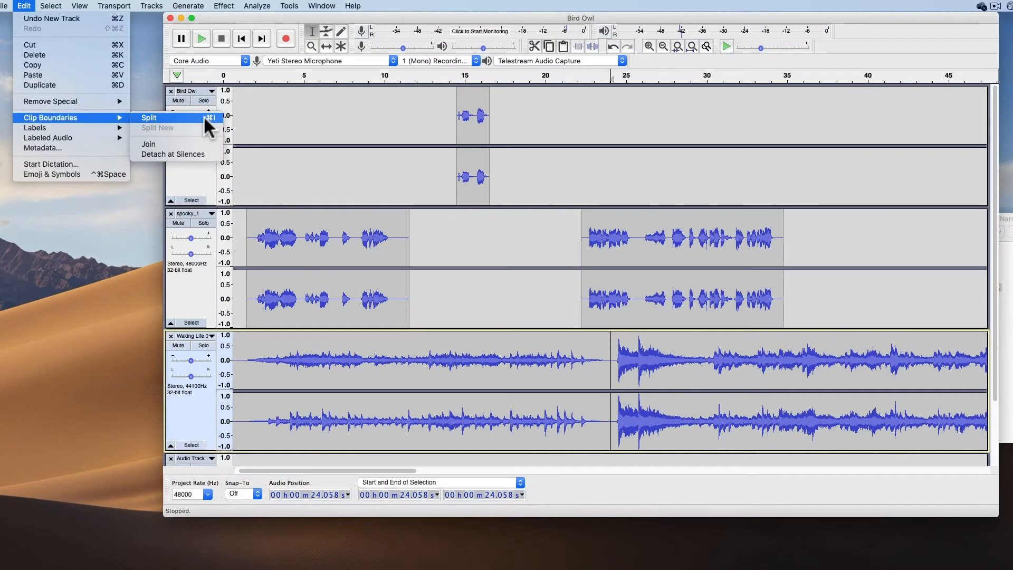
{"action": "left_click", "coordinate": [204, 115]}
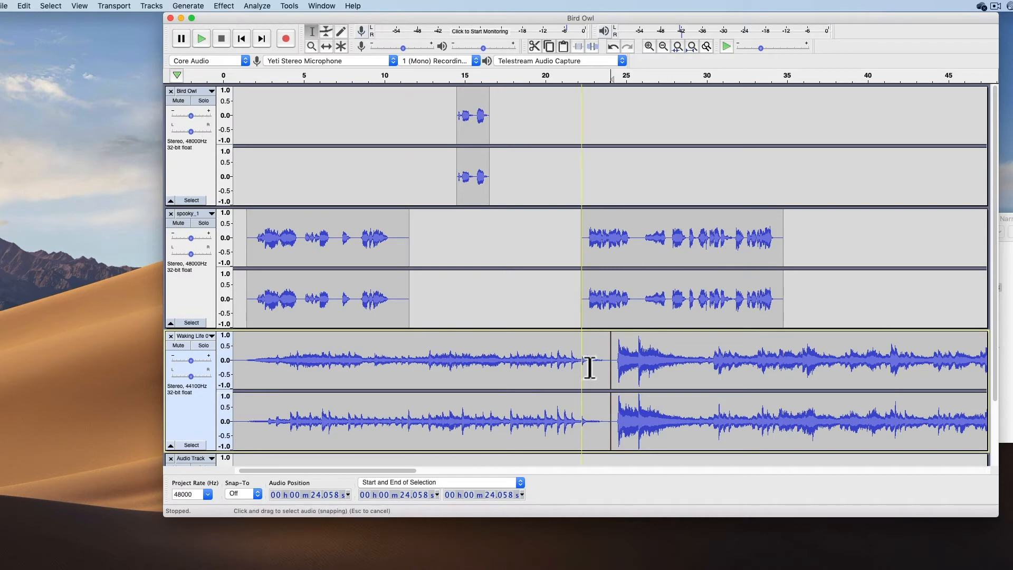
- Shift the second Waking Life clip slightly later with the Time Shift Tool, leaving a small gap after the split
{"action": "left_click", "coordinate": [322, 44]}
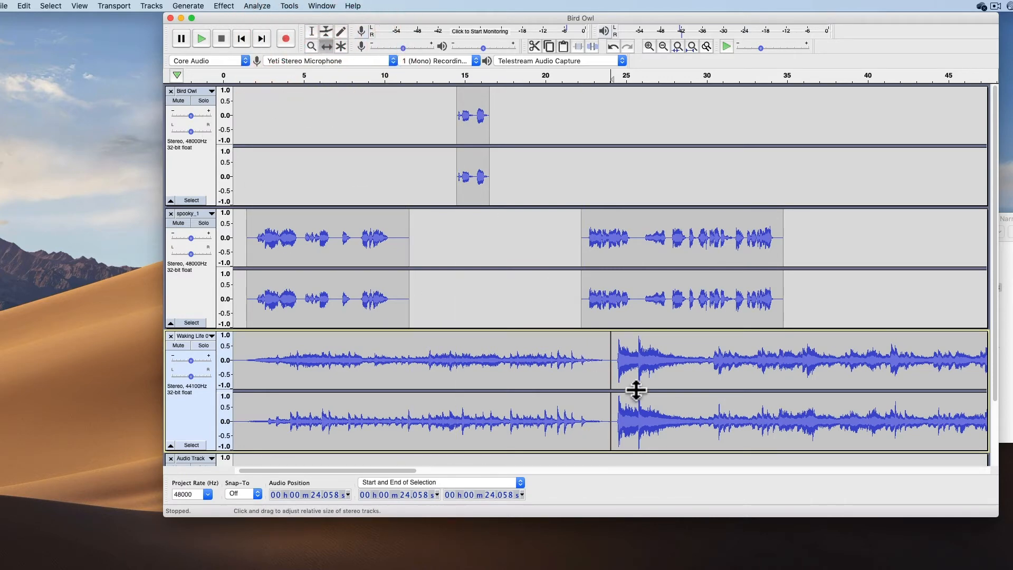
{"action": "left_click_drag", "start_coordinate": [640, 369], "coordinate": [679, 367]}
{"action": "left_click_drag", "start_coordinate": [690, 305], "coordinate": [645, 291]}
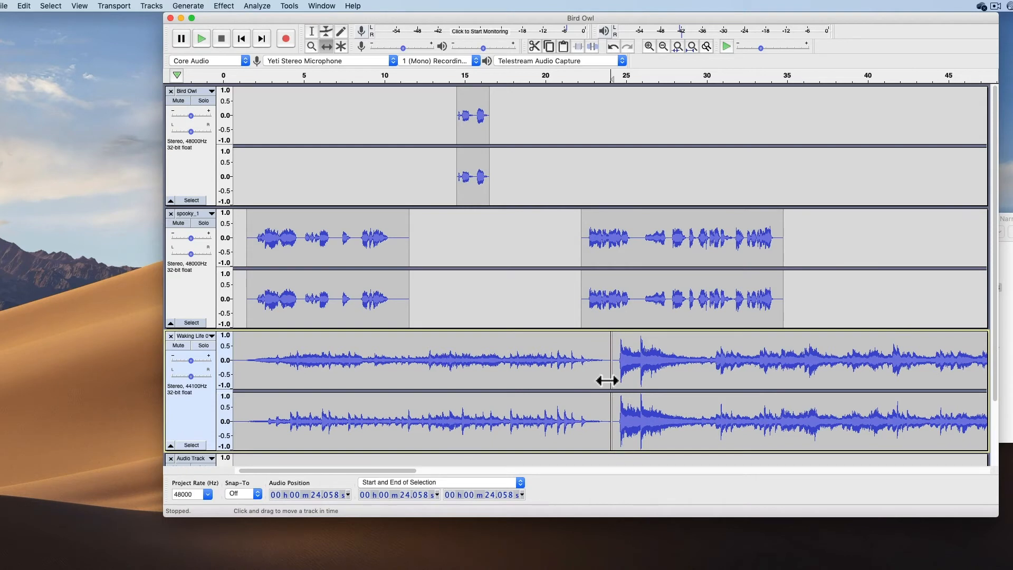
{"action": "mouse_move", "coordinate": [633, 361]}
{"action": "left_mouse_down"}
{"action": "mouse_move", "coordinate": [791, 294]}
{"action": "mouse_move", "coordinate": [830, 217]}
{"action": "mouse_move", "coordinate": [698, 158]}
{"action": "mouse_move", "coordinate": [549, 157]}
{"action": "mouse_move", "coordinate": [592, 181]}
{"action": "mouse_move", "coordinate": [511, 278]}
{"action": "mouse_move", "coordinate": [768, 292]}
{"action": "mouse_move", "coordinate": [822, 332]}
{"action": "mouse_move", "coordinate": [796, 328]}
{"action": "mouse_move", "coordinate": [637, 365]}
{"action": "left_mouse_up"}
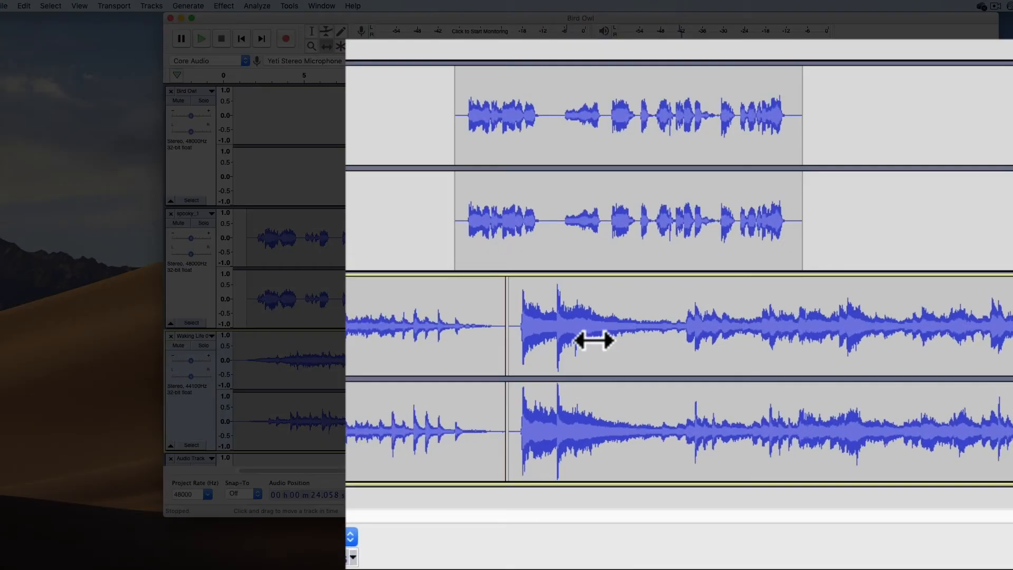
- Shift the second spooky_1 clip later so its start lines up with the split in the Waking Life track
{"action": "left_click_drag", "start_coordinate": [654, 314], "coordinate": [686, 306]}
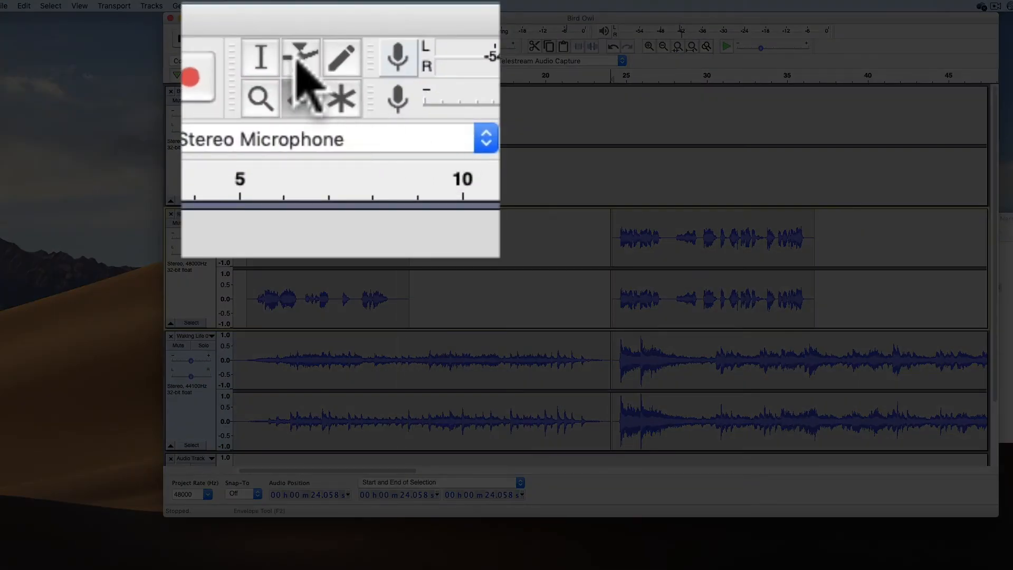
- With the Envelope Tool, fade the second Waking Life clip from full volume near its start down to about half volume at 30 s
{"action": "left_click", "coordinate": [317, 33]}
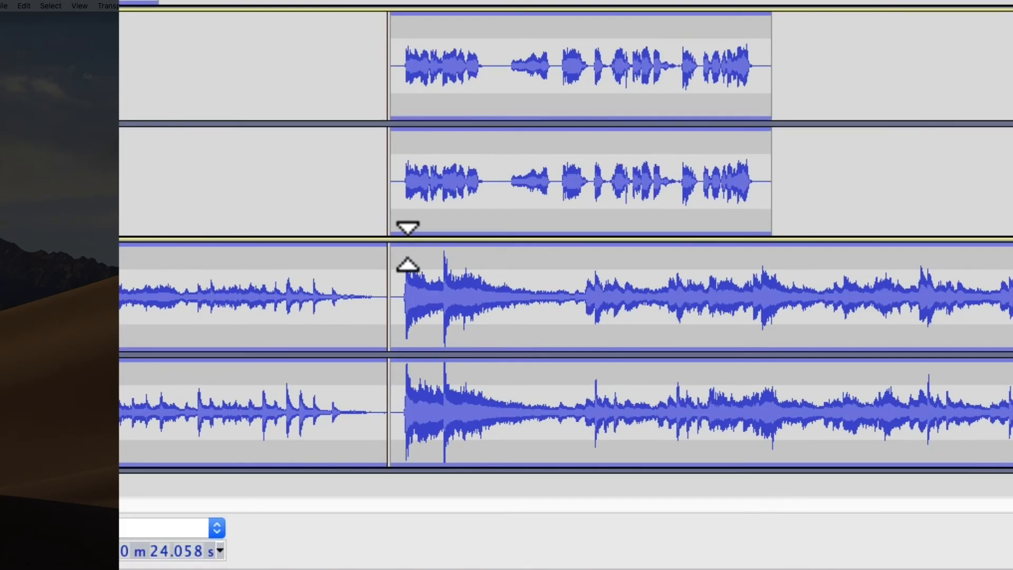
{"action": "left_click", "coordinate": [623, 335]}
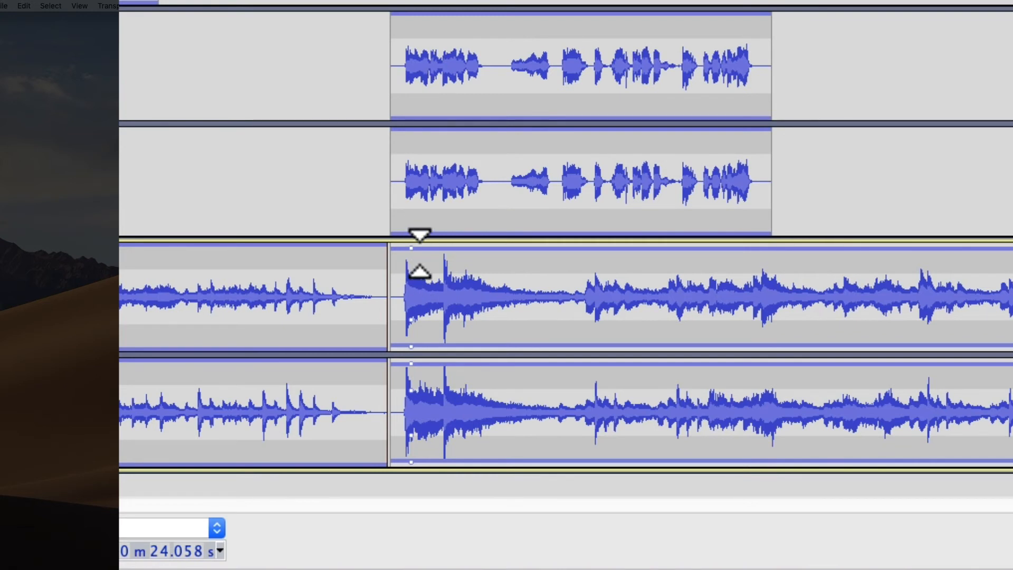
{"action": "left_click_drag", "start_coordinate": [569, 255], "coordinate": [570, 267]}
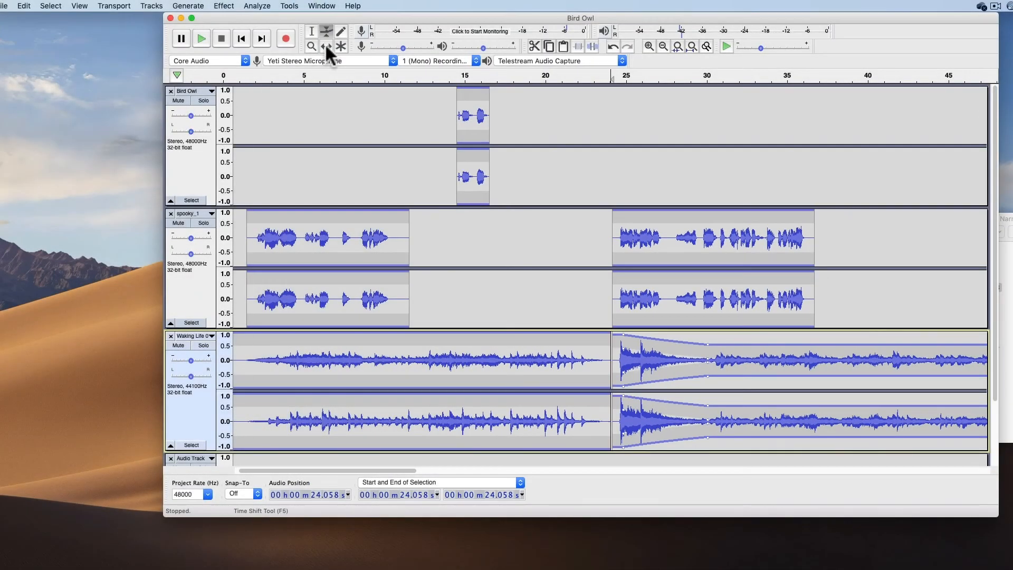
- Shift the second spooky_1 clip later with the Time Shift Tool so it starts at about 28 s
{"action": "left_click", "coordinate": [326, 45]}
{"action": "left_click_drag", "start_coordinate": [658, 267], "coordinate": [726, 267]}
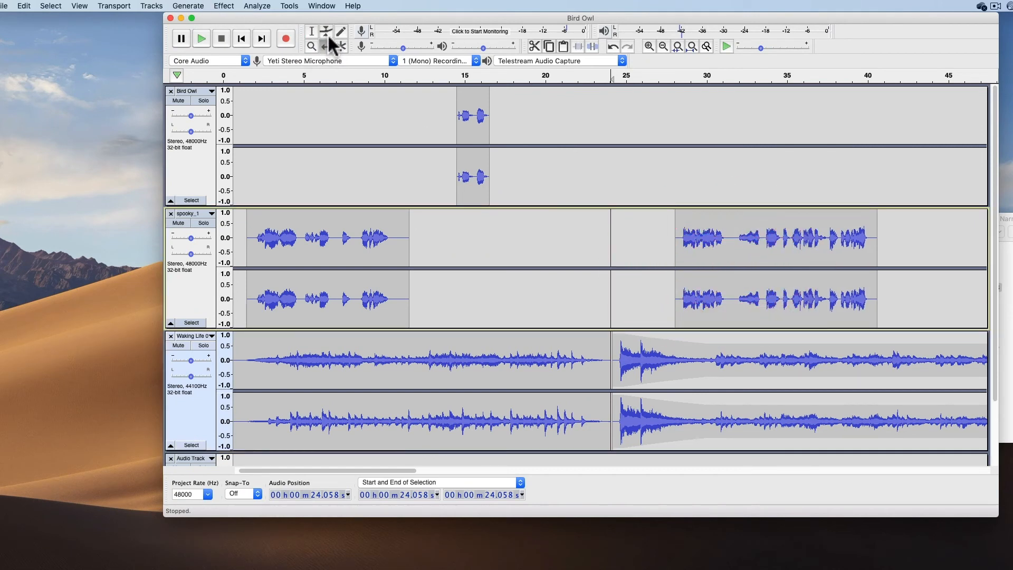
- Reshape the second Waking Life clip's envelope to dip under the second spooky_1 clip and rise back to full volume as that narration ends
{"action": "left_click", "coordinate": [327, 31]}
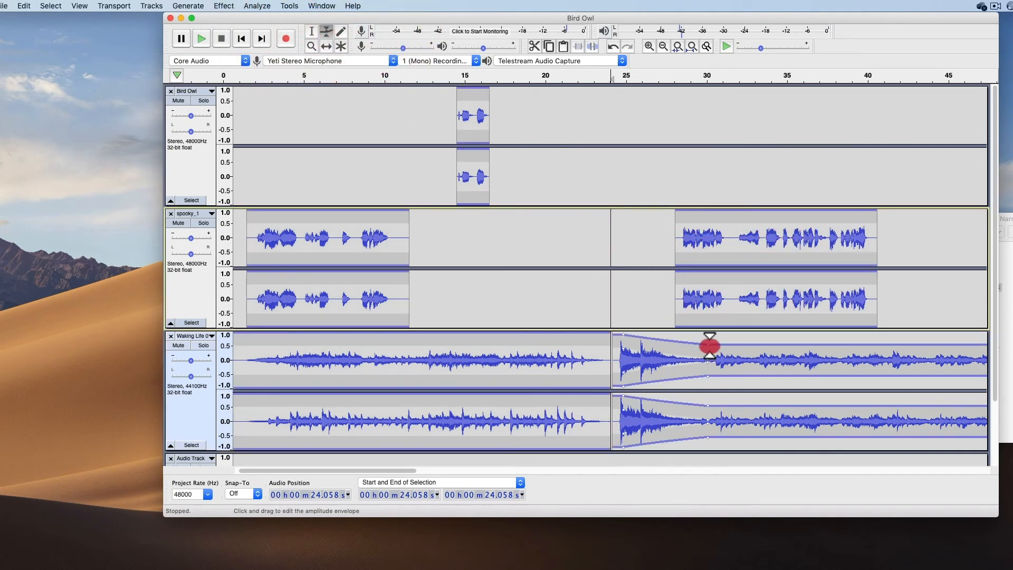
{"action": "left_click_drag", "start_coordinate": [708, 345], "coordinate": [708, 336]}
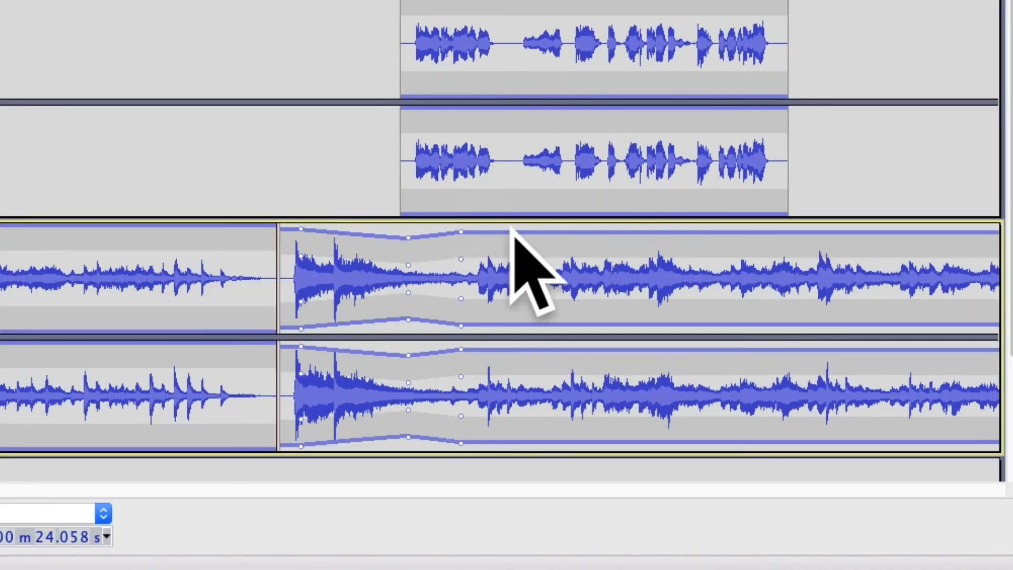
{"action": "left_click_drag", "start_coordinate": [458, 232], "coordinate": [458, 257]}
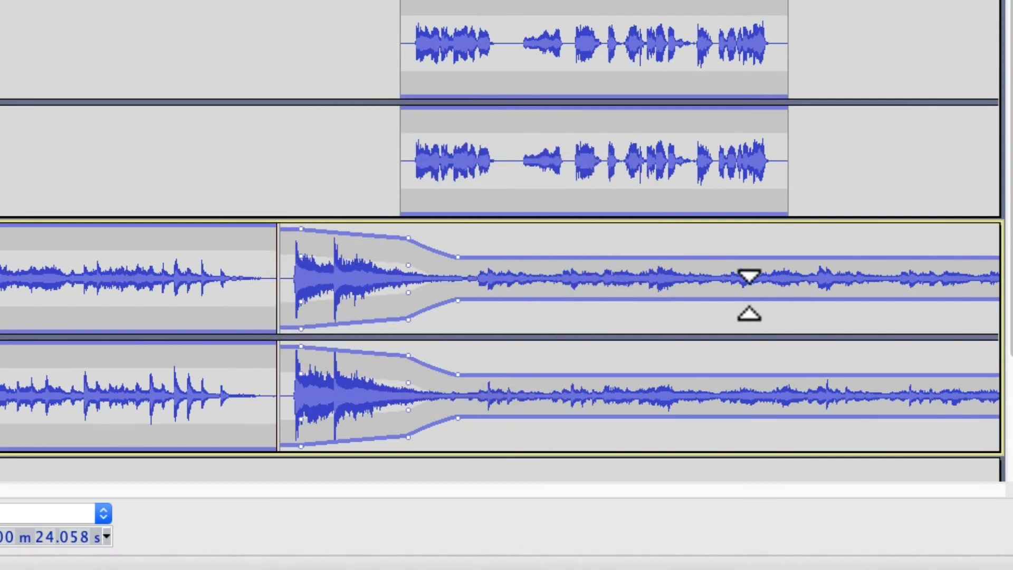
{"action": "left_click", "coordinate": [745, 258]}
{"action": "left_click", "coordinate": [786, 253]}
{"action": "left_click_drag", "start_coordinate": [786, 253], "coordinate": [787, 230]}
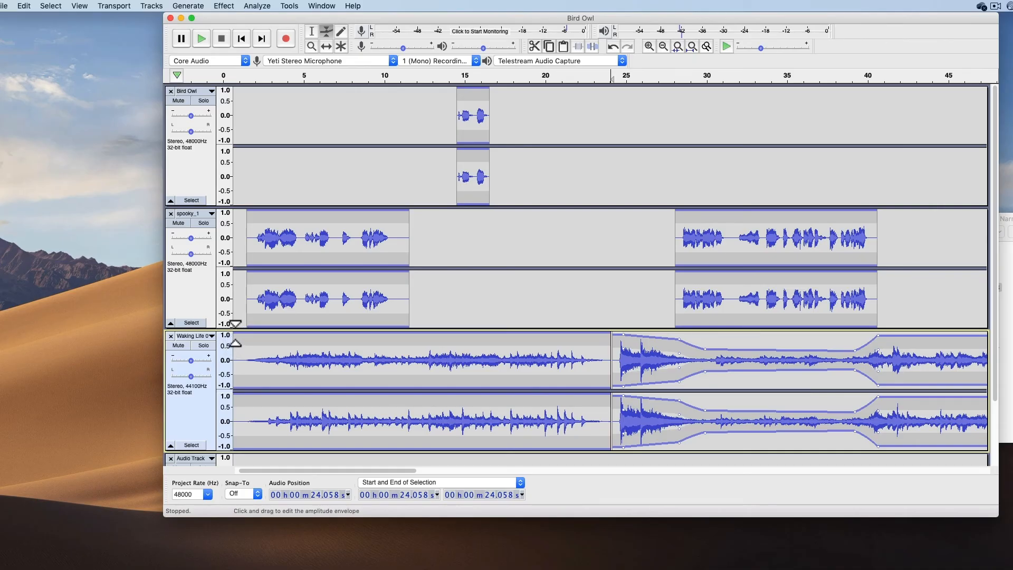
- Shape the first Waking Life clip's envelope to fade in from near silence to a reduced level under the opening narration
{"action": "left_click", "coordinate": [252, 334]}
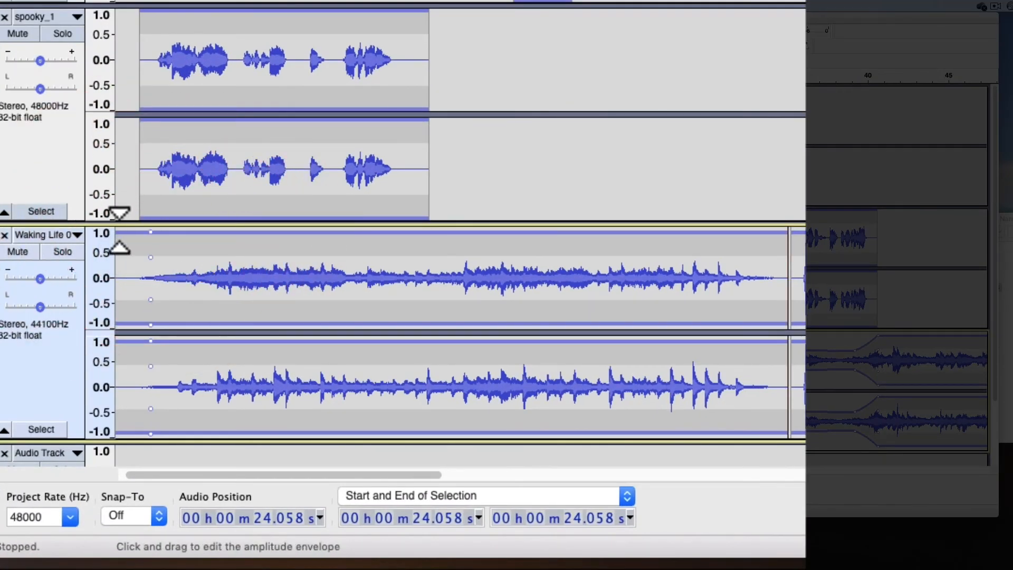
{"action": "left_click_drag", "start_coordinate": [120, 231], "coordinate": [118, 272]}
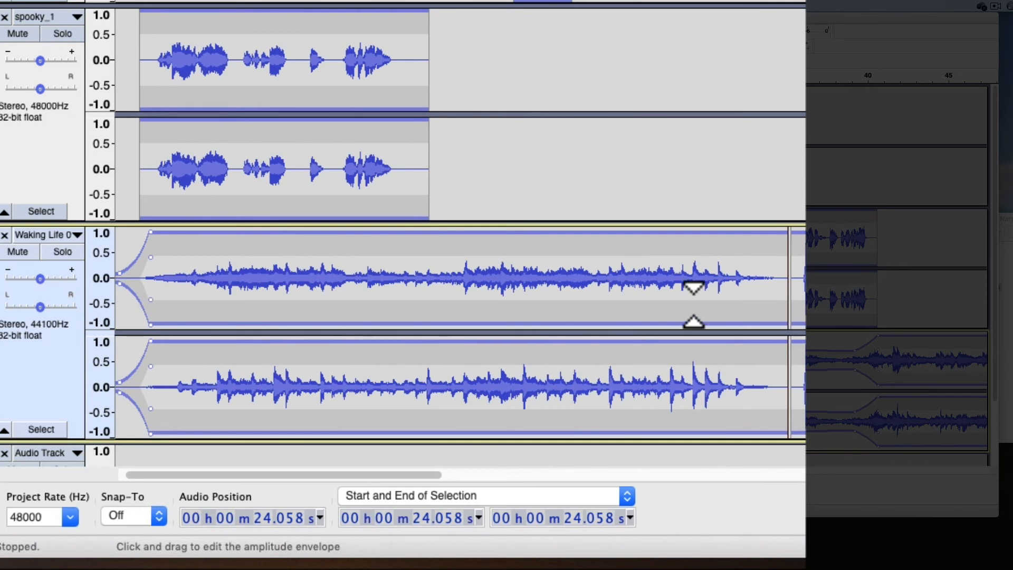
{"action": "left_click_drag", "start_coordinate": [151, 232], "coordinate": [152, 247]}
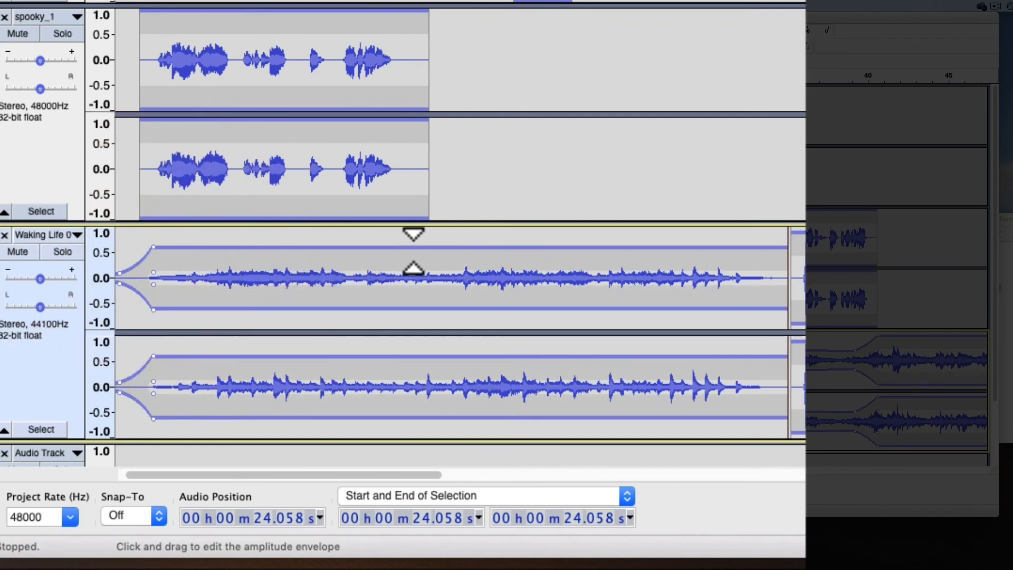
- Raise the first Waking Life clip's envelope to full volume after the first narration, and fade it out to near silence before the split
{"action": "left_click", "coordinate": [392, 249]}
{"action": "left_click_drag", "start_coordinate": [427, 251], "coordinate": [430, 231]}
{"action": "left_click", "coordinate": [741, 233]}
{"action": "left_click_drag", "start_coordinate": [777, 233], "coordinate": [778, 273]}
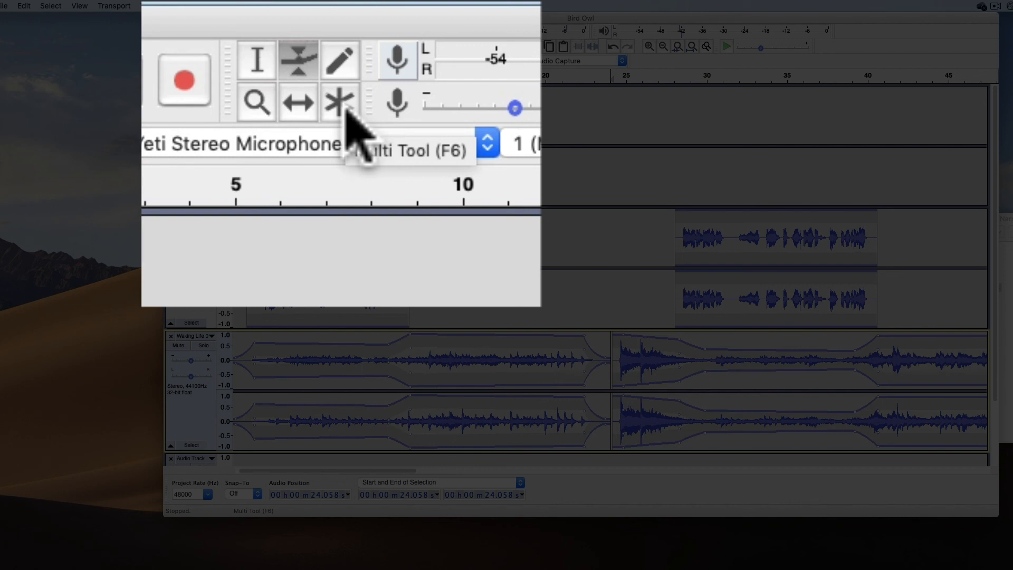
- Switch from the Envelope Tool to the Time Shift Tool and back to the Selection Tool
{"action": "left_click", "coordinate": [266, 74]}
{"action": "left_click", "coordinate": [296, 105]}
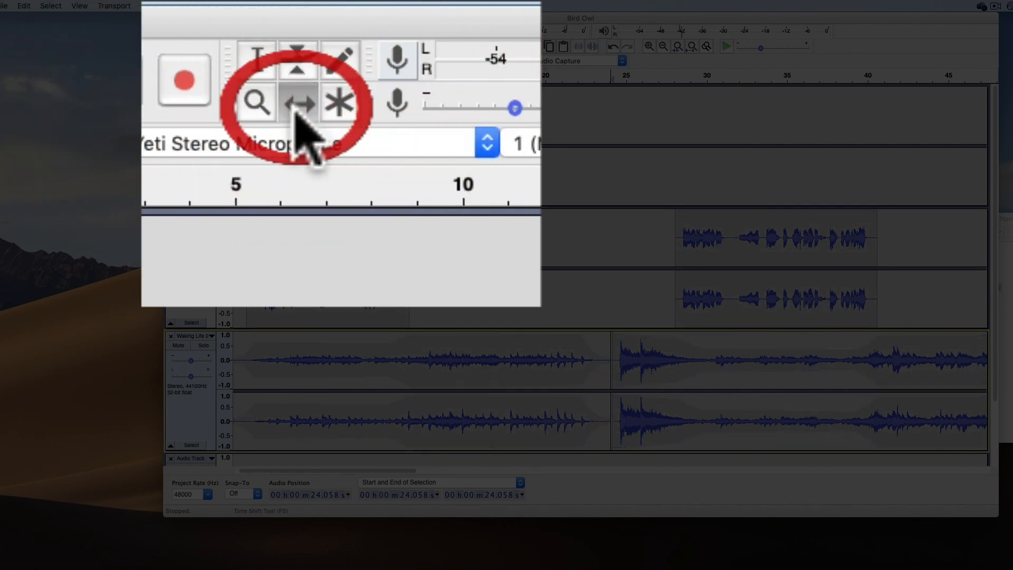
{"action": "left_click", "coordinate": [260, 65]}
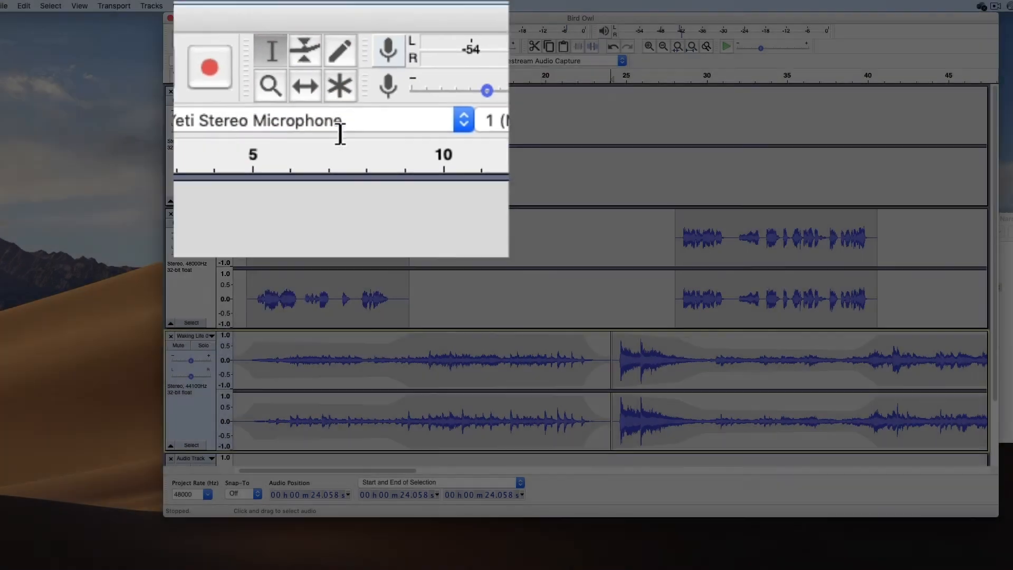